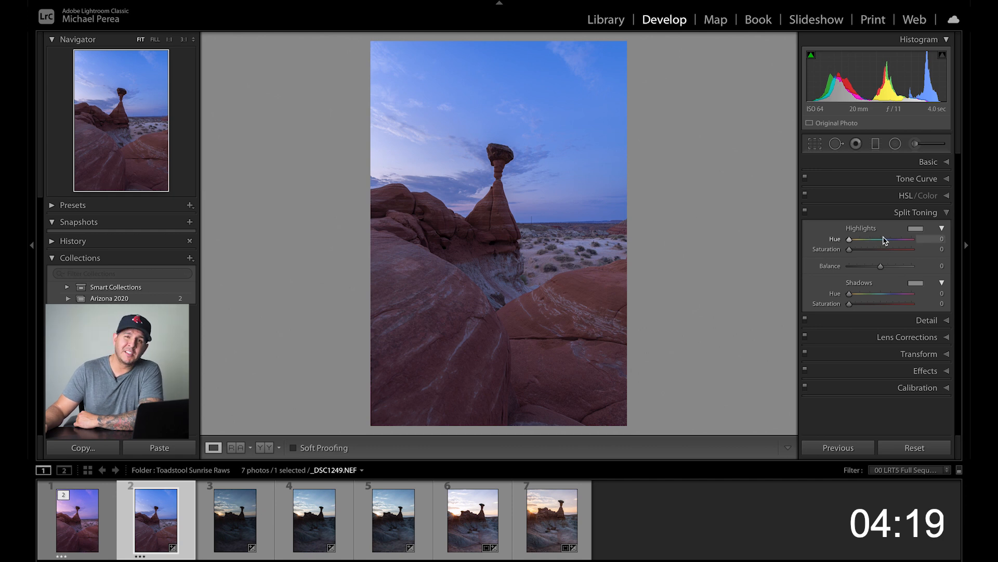
# Step: Split-tone the photo's highlights pink at hue 329 and saturation 18, and compare the image with and without the effect
pyautogui.click(915, 228)
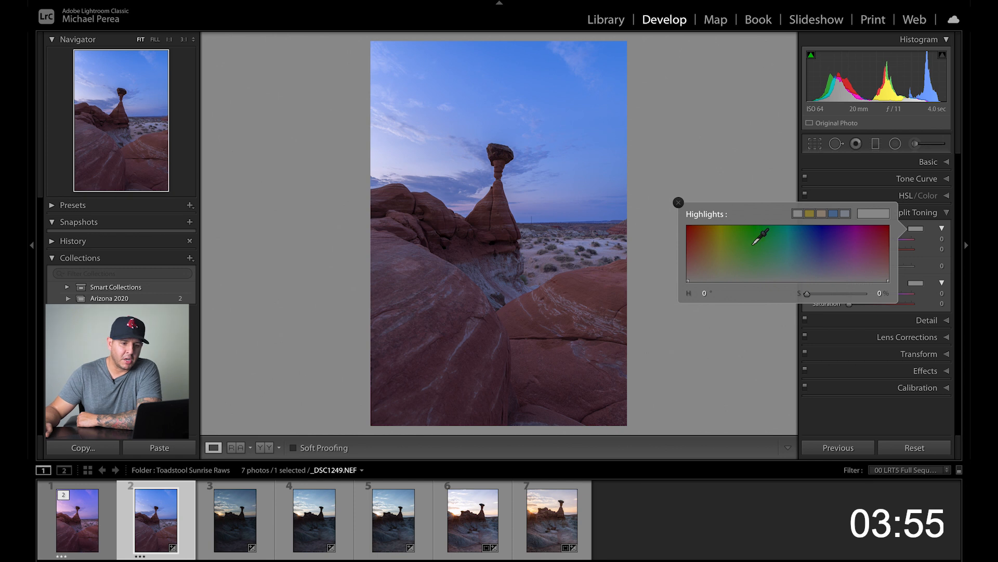
pyautogui.moveTo(875, 236)
pyautogui.mouseDown()
pyautogui.moveTo(852, 242)
pyautogui.moveTo(873, 252)
pyautogui.mouseUp()
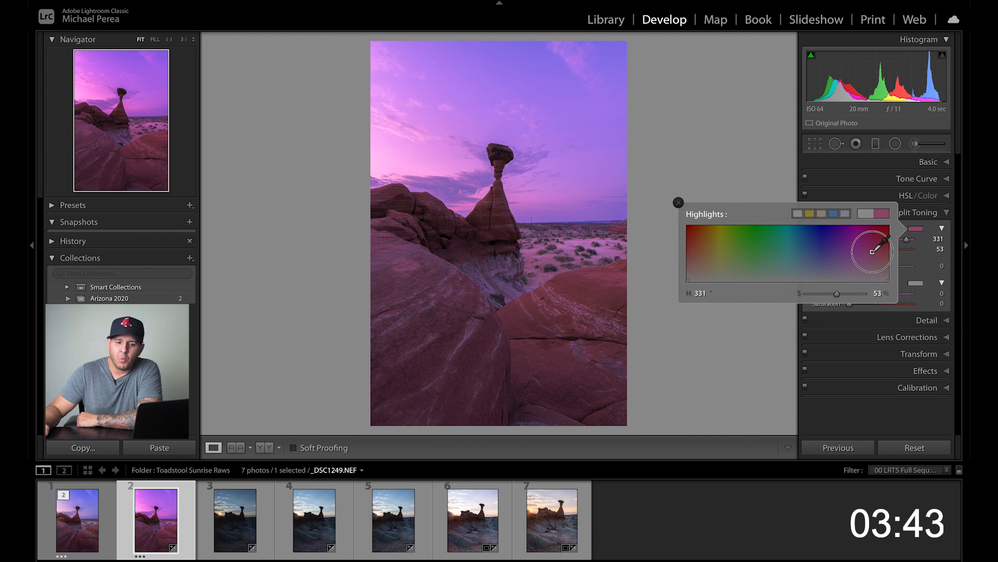
pyautogui.moveTo(873, 252); pyautogui.dragTo(871, 272)
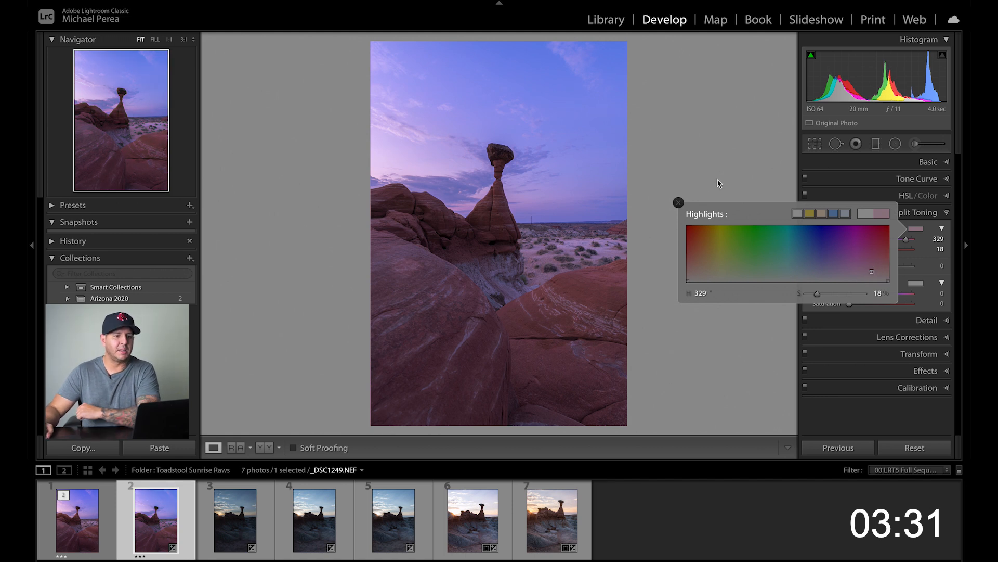
pyautogui.click(679, 202)
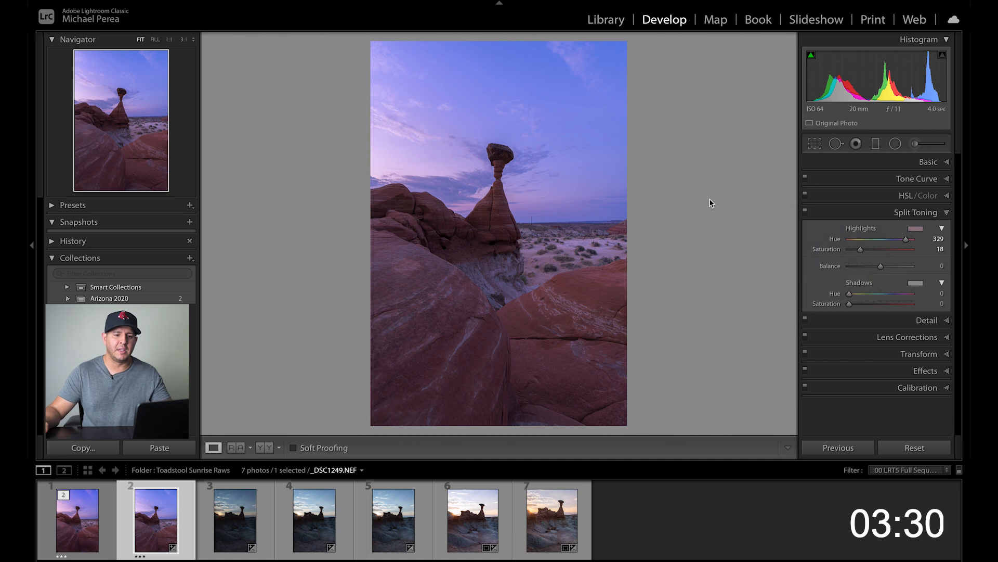
pyautogui.click(805, 212)
pyautogui.click(805, 212)
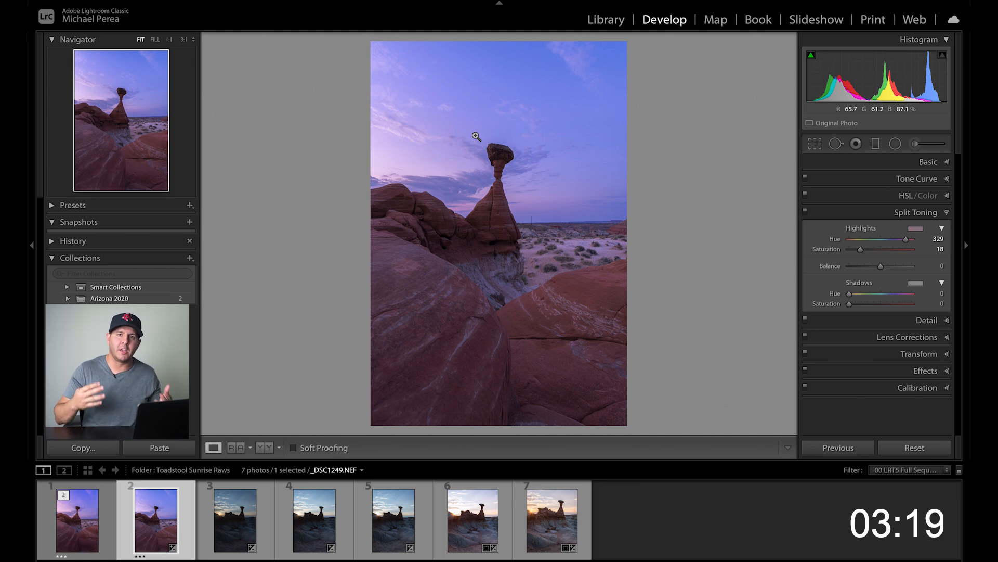
# Step: Refine the pink highlight toning to hue 330 and saturation 19
pyautogui.moveTo(906, 240); pyautogui.dragTo(867, 250)
pyautogui.click(916, 229)
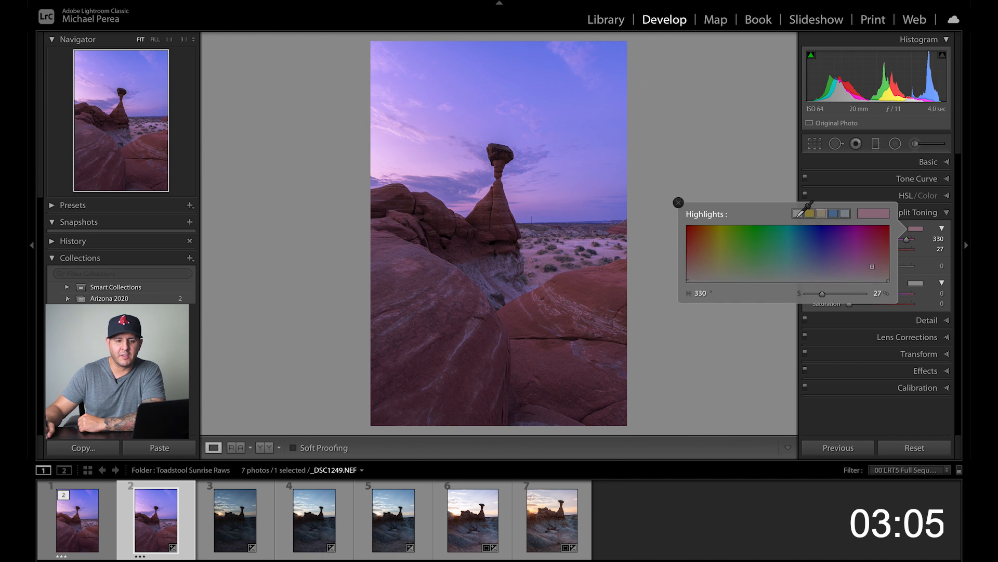
pyautogui.click(678, 203)
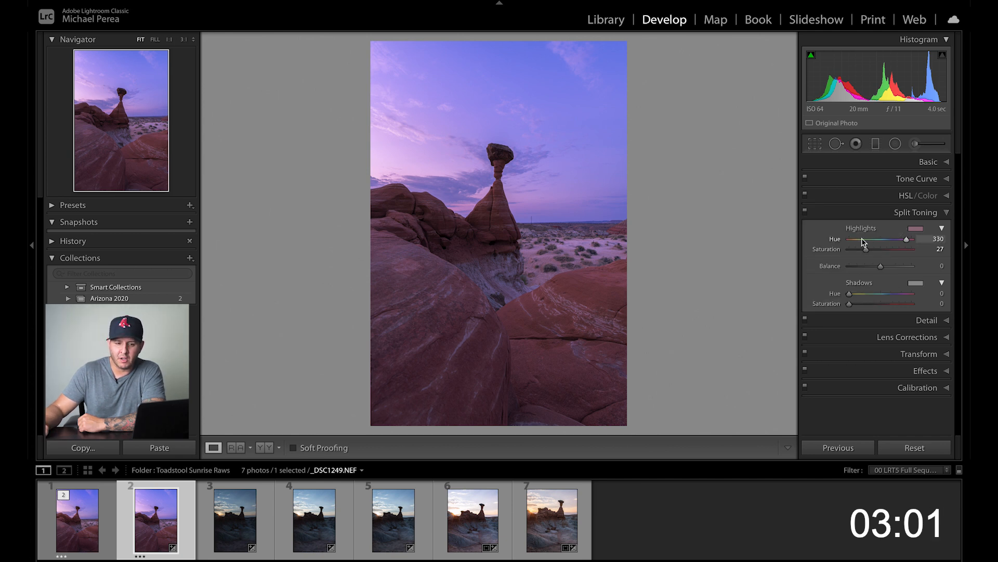
pyautogui.moveTo(866, 252)
pyautogui.mouseDown()
pyautogui.moveTo(891, 252)
pyautogui.moveTo(863, 255)
pyautogui.mouseUp()
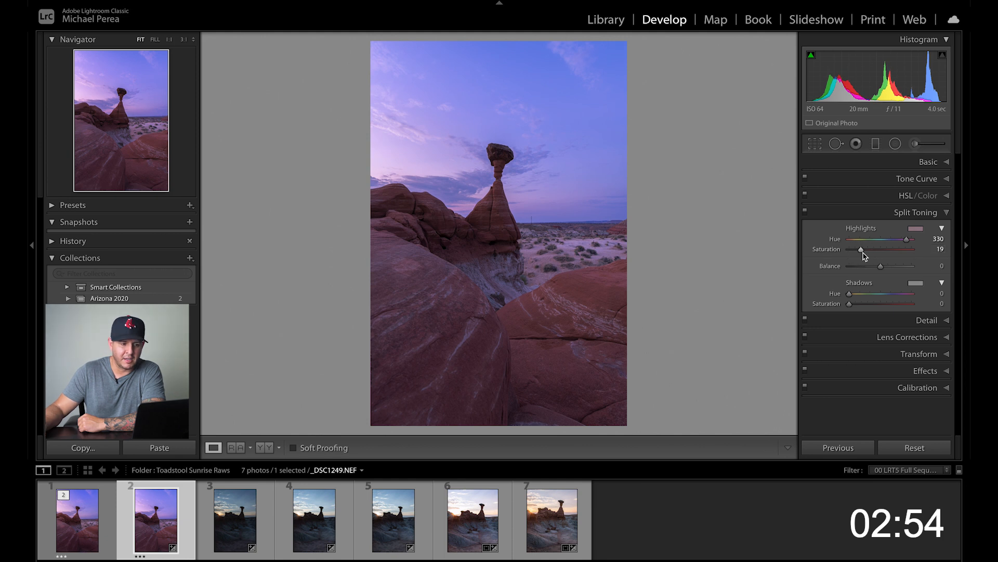
# Step: Collapse the Split Toning settings and compare the rock formation photo with and without the toning
pyautogui.click(946, 213)
pyautogui.click(806, 213)
pyautogui.click(805, 214)
pyautogui.click(805, 213)
pyautogui.click(806, 213)
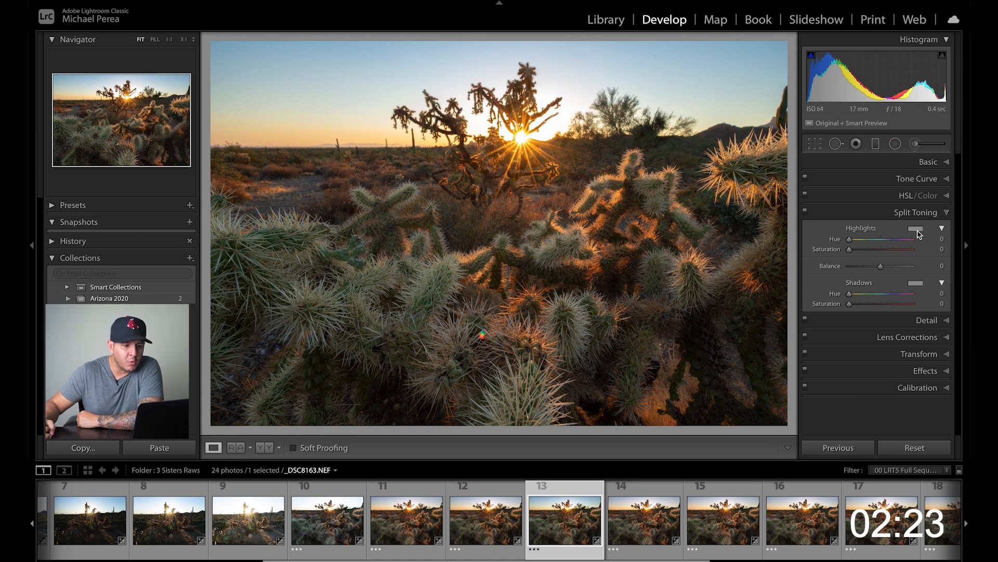
# Step: Split-tone the cactus photo's highlights warm orange at hue 26 and saturation 34
pyautogui.click(917, 234)
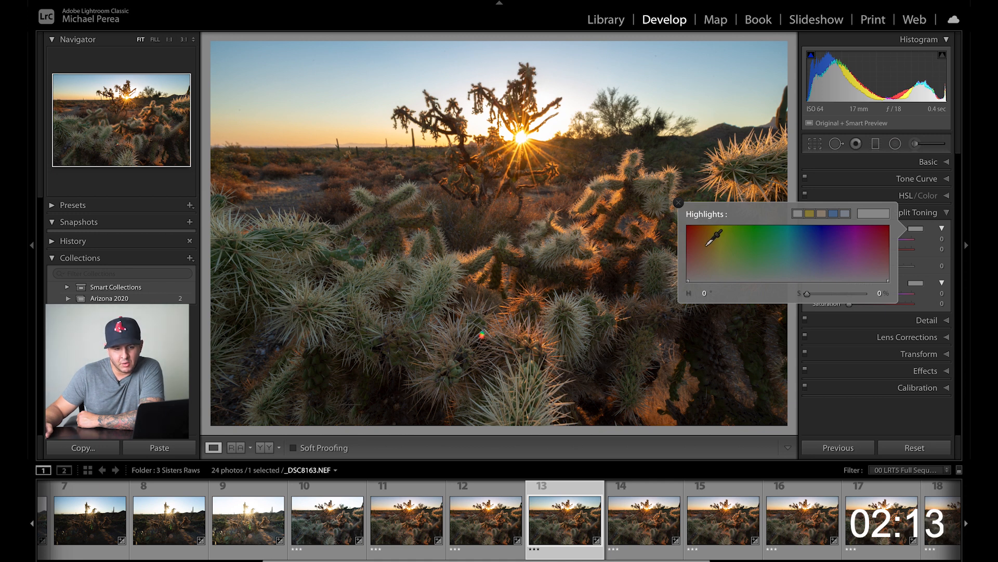
pyautogui.click(703, 245)
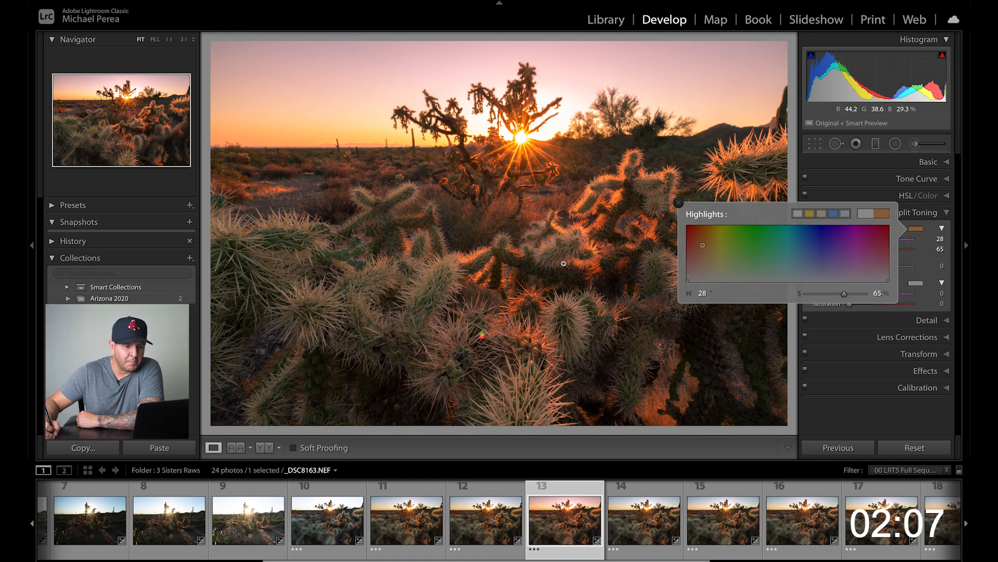
pyautogui.click(701, 246)
pyautogui.moveTo(702, 246); pyautogui.dragTo(700, 262)
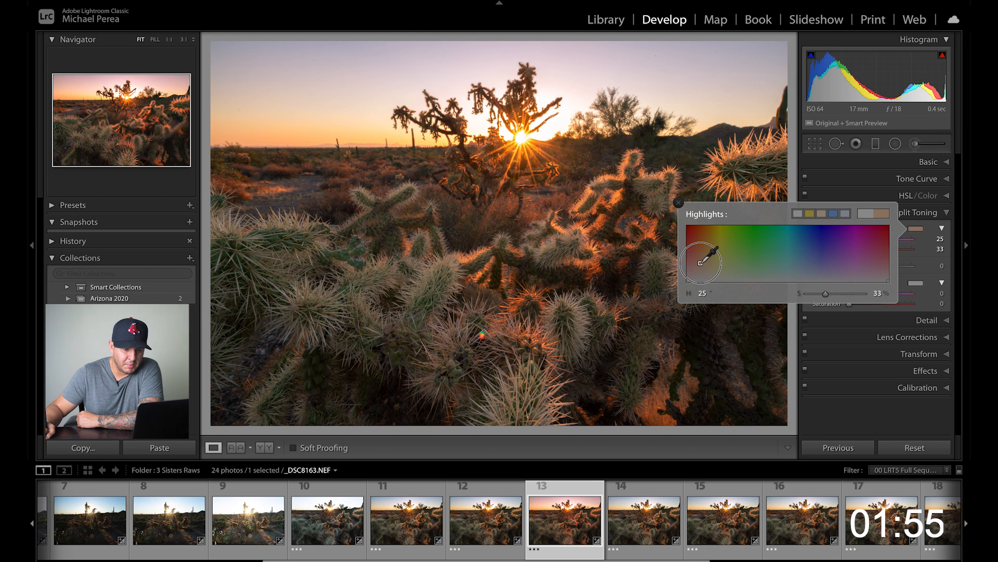
pyautogui.moveTo(701, 264); pyautogui.dragTo(701, 262)
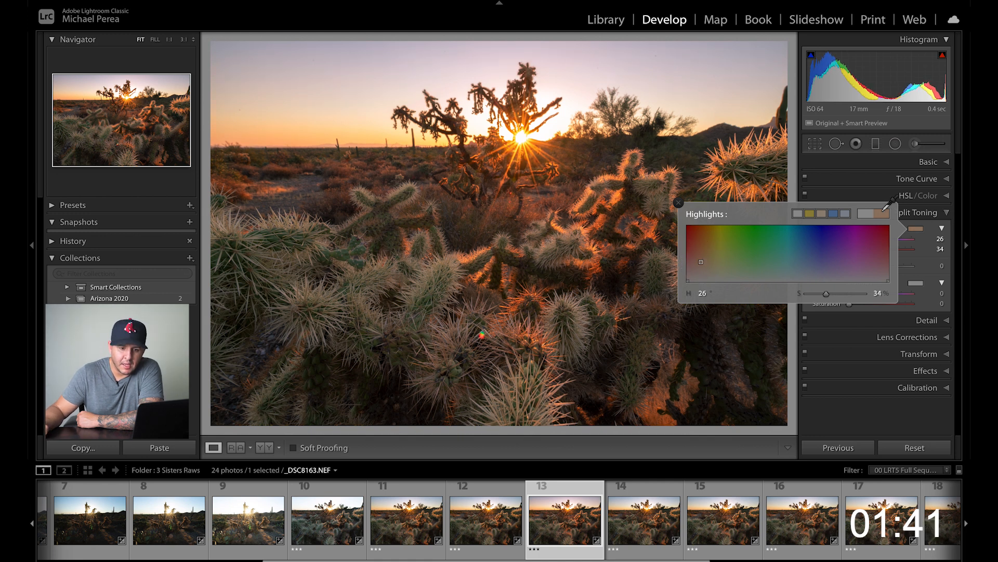
pyautogui.click(678, 203)
# Step: Compare the cactus photo with and without the orange highlight toning
pyautogui.click(805, 211)
pyautogui.click(804, 211)
pyautogui.click(804, 211)
pyautogui.click(804, 211)
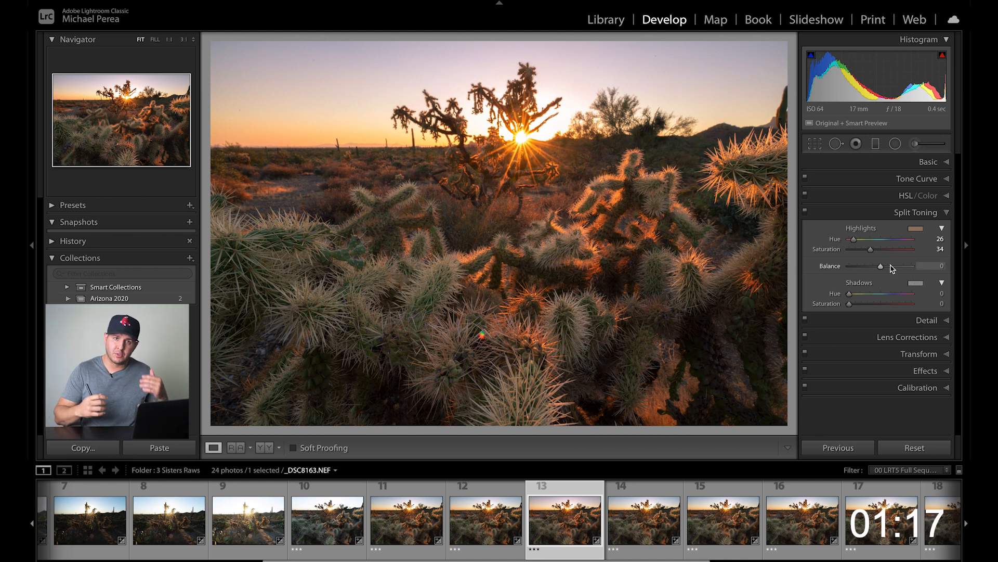
# Step: Tint the cactus photo's shadows blue at hue 233 and saturation 24, and collapse the Split Toning settings
pyautogui.click(915, 284)
pyautogui.moveTo(780, 288); pyautogui.dragTo(817, 323)
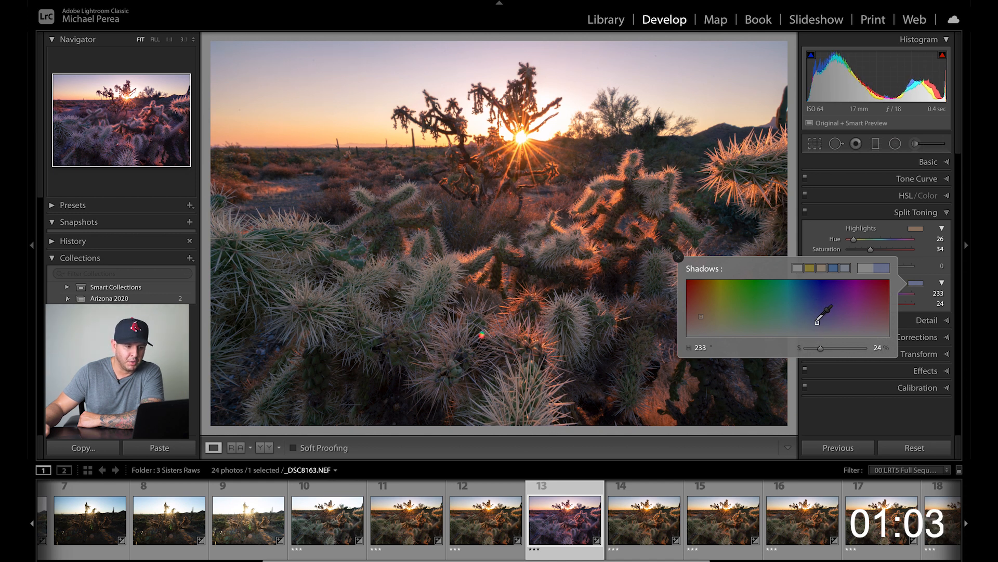
pyautogui.click(936, 212)
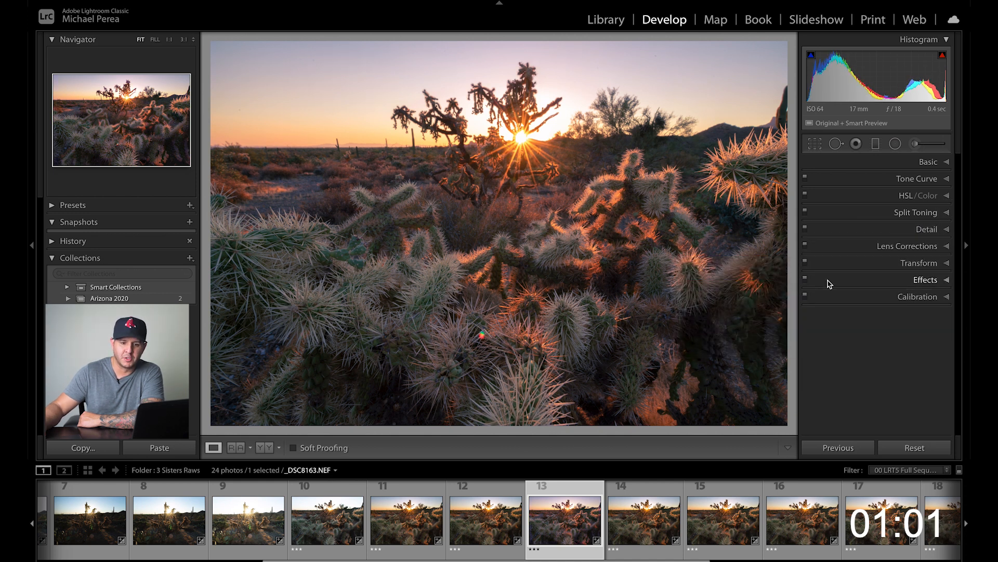
# Step: Compare the cactus photo with and without the combined highlight and shadow toning
pyautogui.click(805, 211)
pyautogui.click(806, 211)
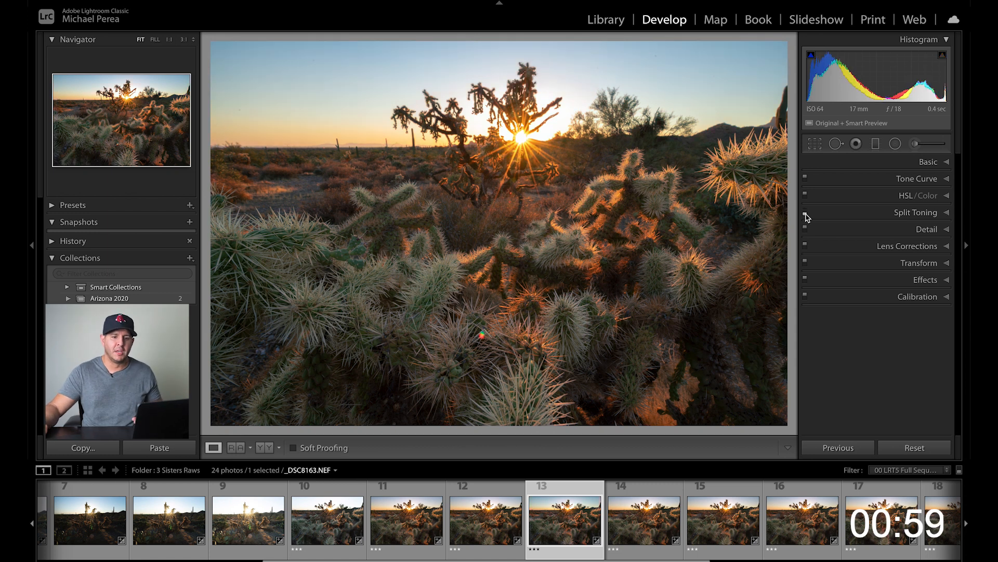
pyautogui.click(806, 211)
pyautogui.click(806, 211)
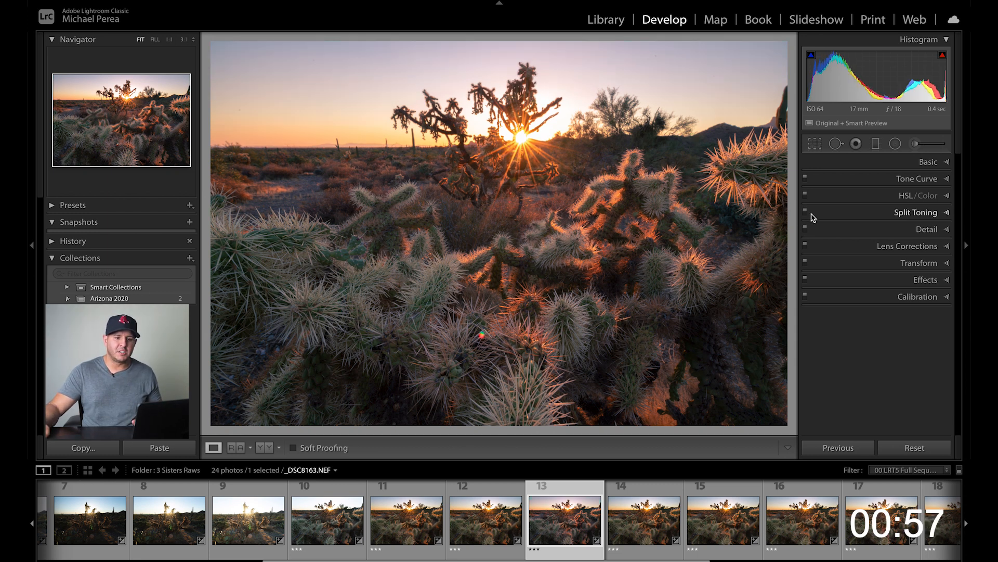